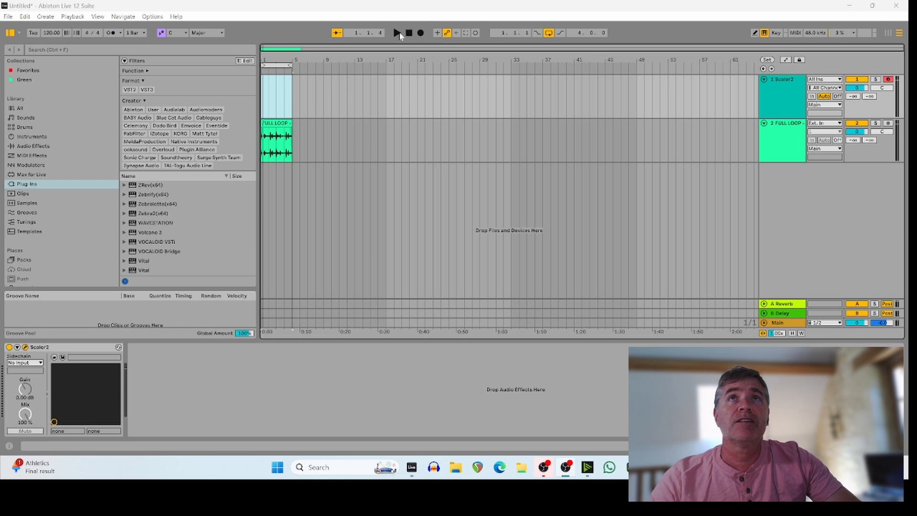
Play the drum loop while bringing Scaler2's Trap chord set into view for inspection, and stop playback.
{"action": "left_click", "coordinate": [396, 35]}
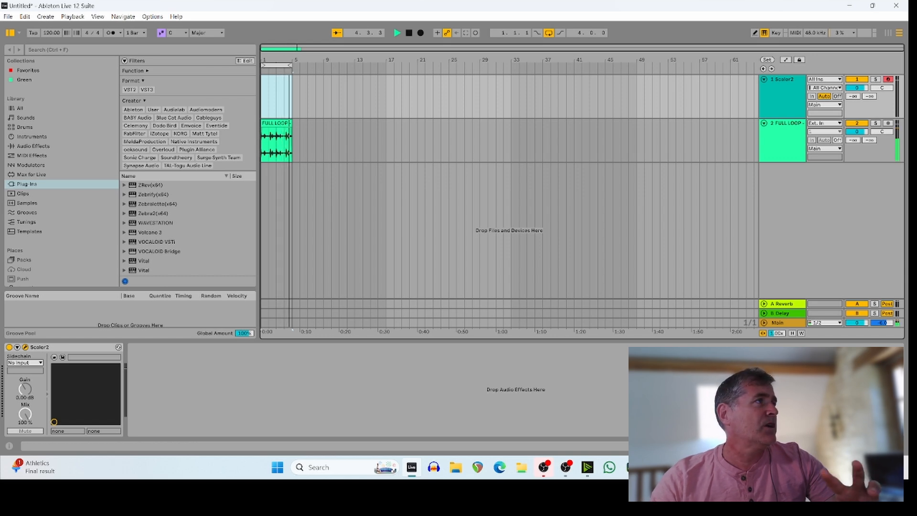
{"action": "left_click_drag", "start_coordinate": [0, 144], "coordinate": [338, 82]}
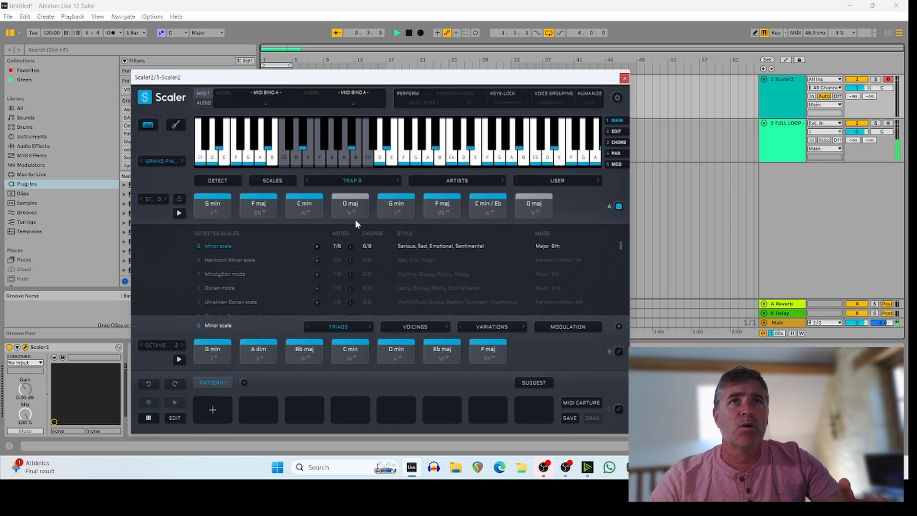
{"action": "left_click_drag", "start_coordinate": [338, 80], "coordinate": [0, 265]}
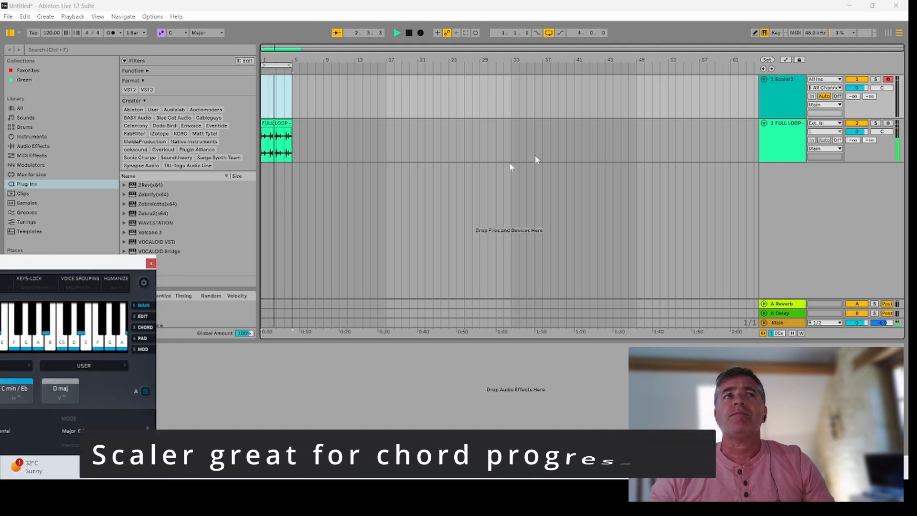
{"action": "left_click", "coordinate": [151, 263]}
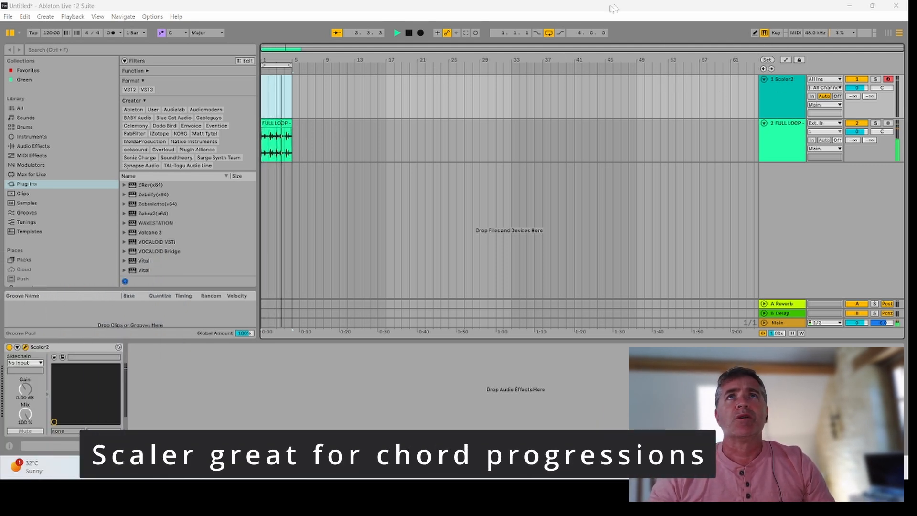
{"action": "left_click", "coordinate": [409, 32]}
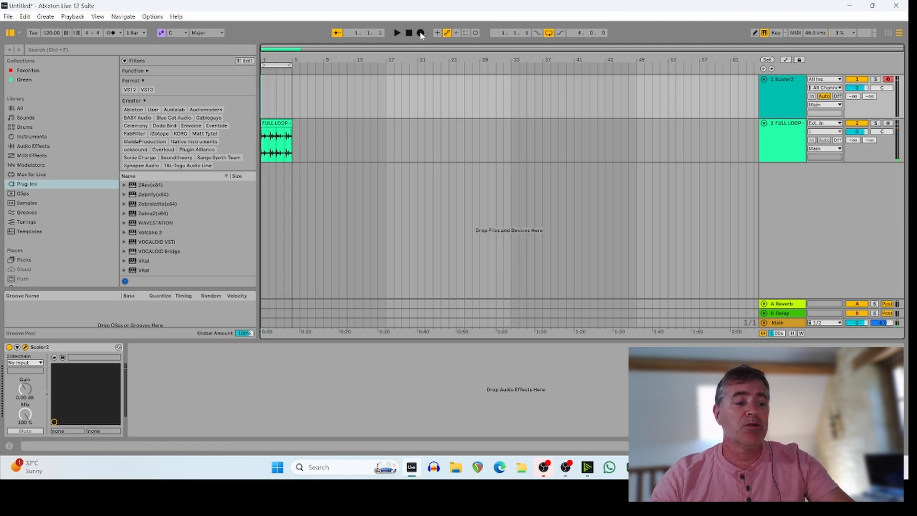
Record a four-bar chord progression on the Scaler2 track over the drum loop, and clear the plug-in window away.
{"action": "left_click", "coordinate": [421, 33]}
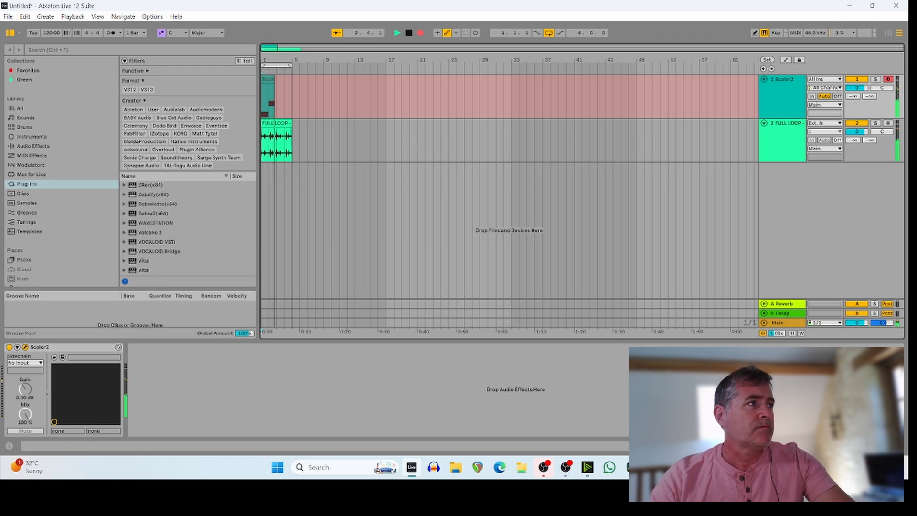
{"action": "left_click_drag", "start_coordinate": [0, 115], "coordinate": [635, 77]}
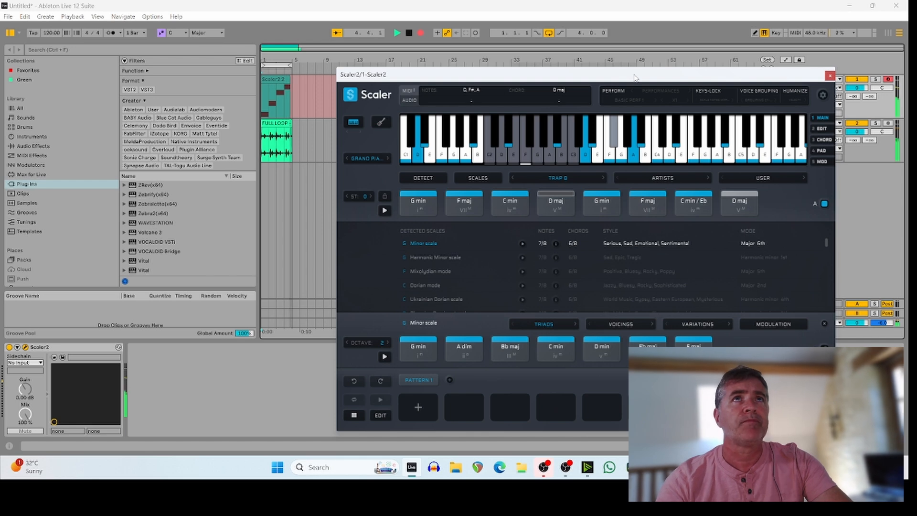
{"action": "key", "text": "space"}
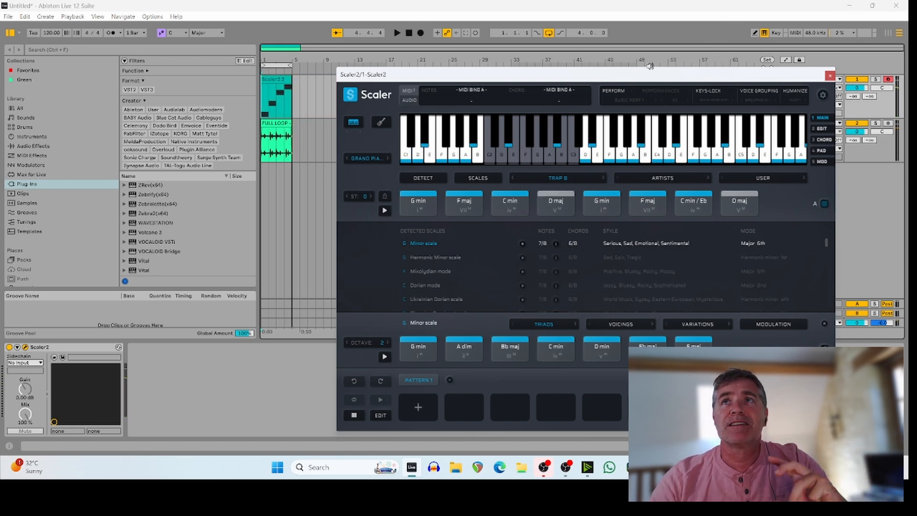
{"action": "left_click_drag", "start_coordinate": [652, 75], "coordinate": [0, 252]}
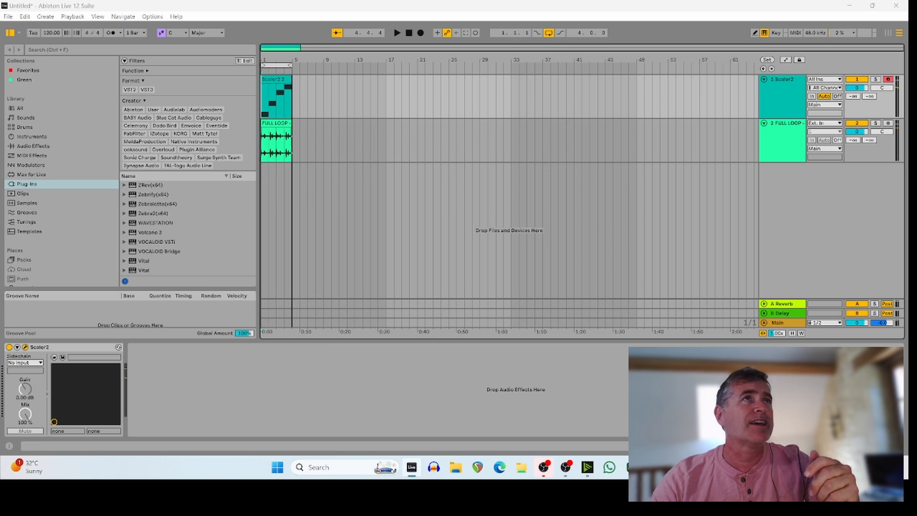
Export the four-bar Main mix as a 16-bit WAV file named TrapProgession on the Desktop.
{"action": "left_click", "coordinate": [7, 17]}
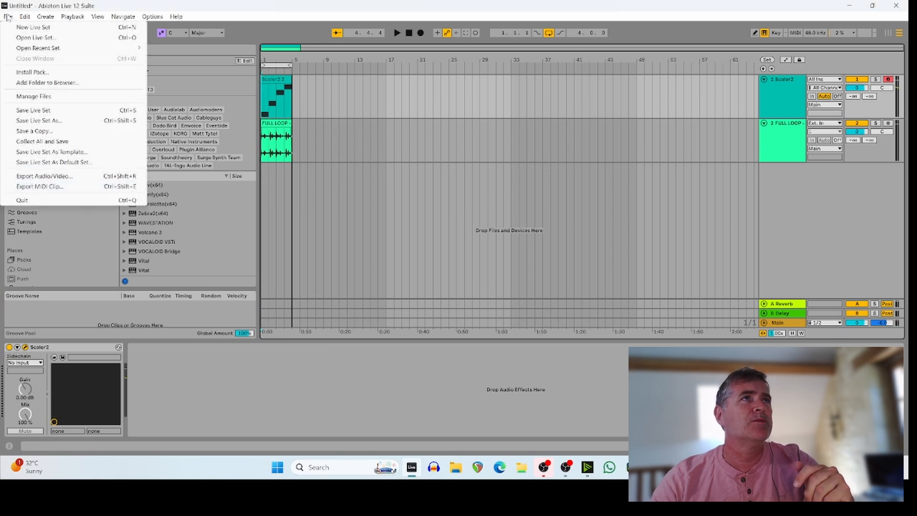
{"action": "left_click", "coordinate": [57, 177]}
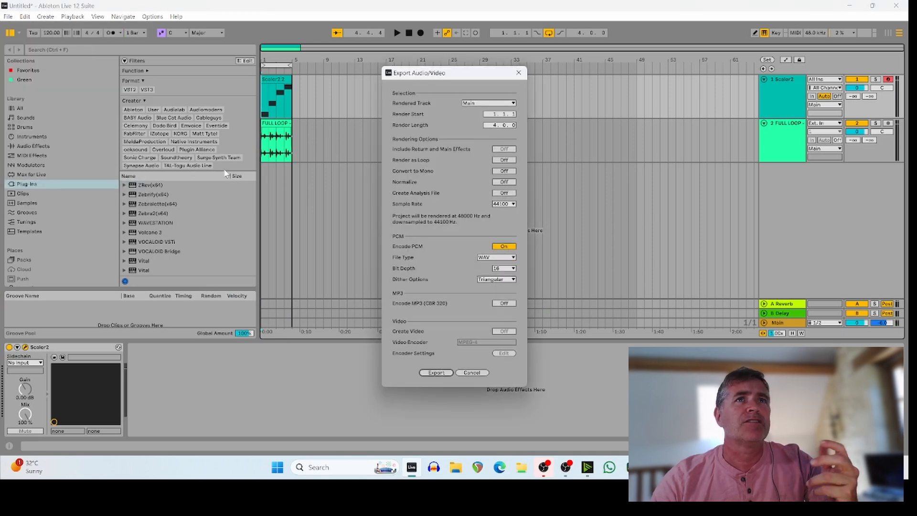
{"action": "left_click", "coordinate": [444, 374]}
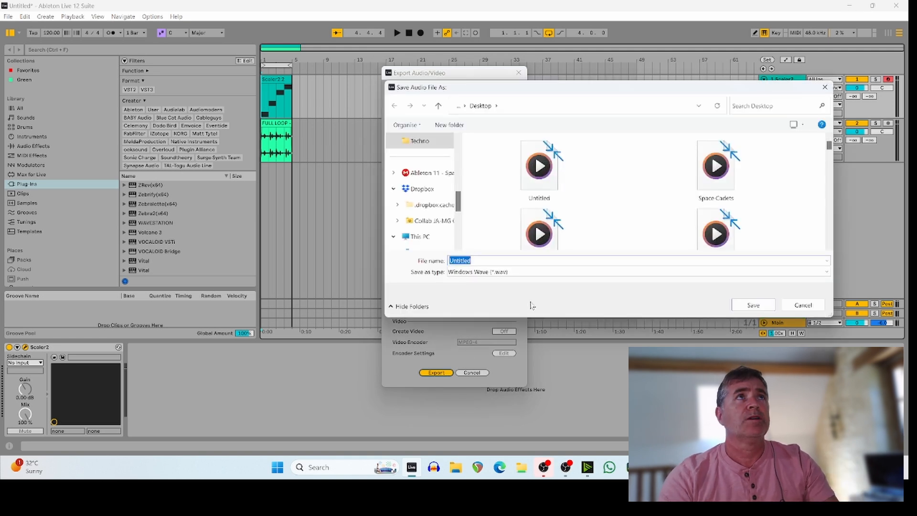
{"action": "type", "text": "TrapProgession"}
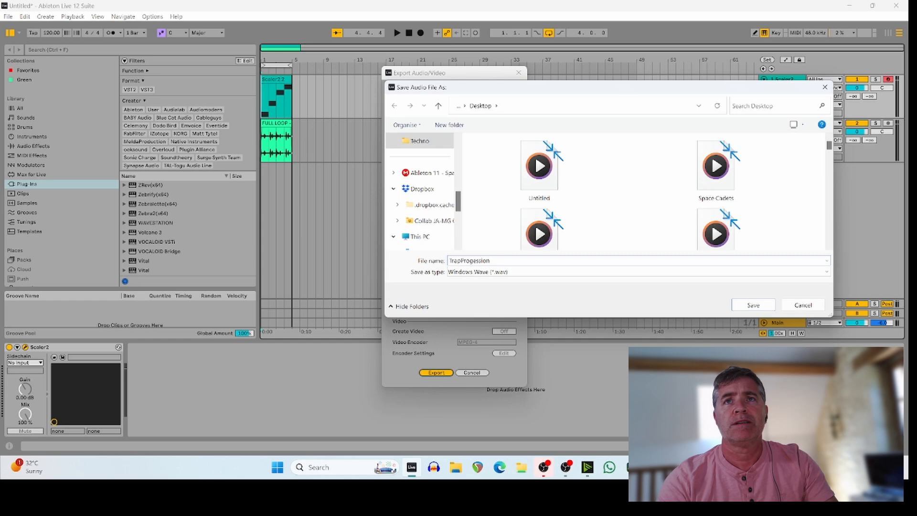
{"action": "key", "text": "Return"}
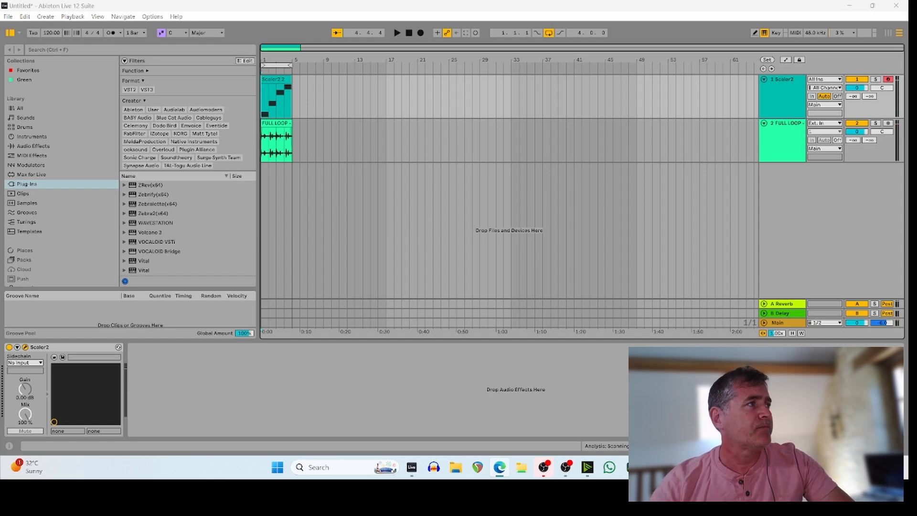
Switch to Udio in the browser and upload the TrapProgession audio file, confirming the rights to use it.
{"action": "left_click_drag", "start_coordinate": [0, 330], "coordinate": [294, 40]}
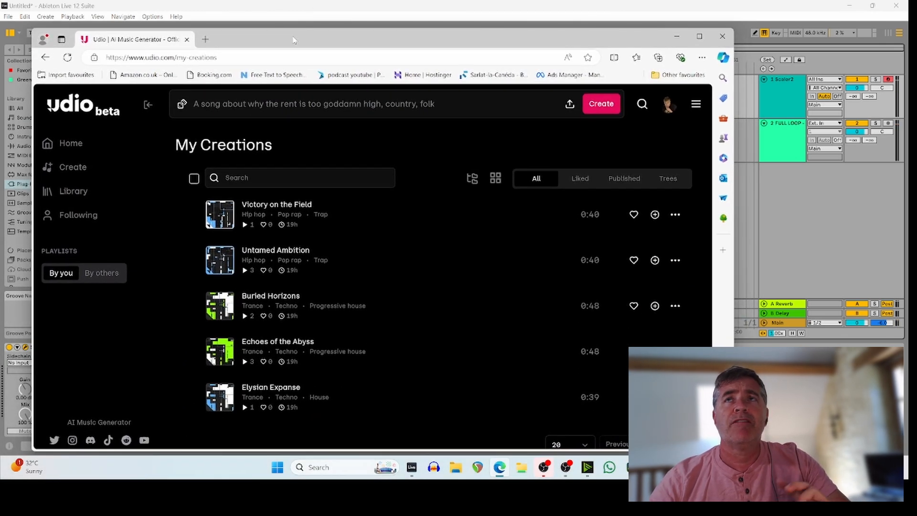
{"action": "left_click", "coordinate": [569, 104]}
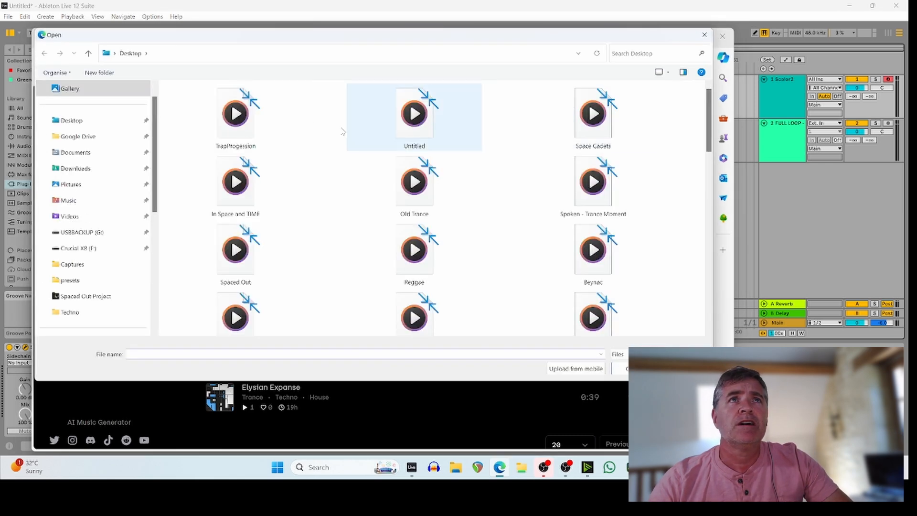
{"action": "double_click", "coordinate": [234, 118]}
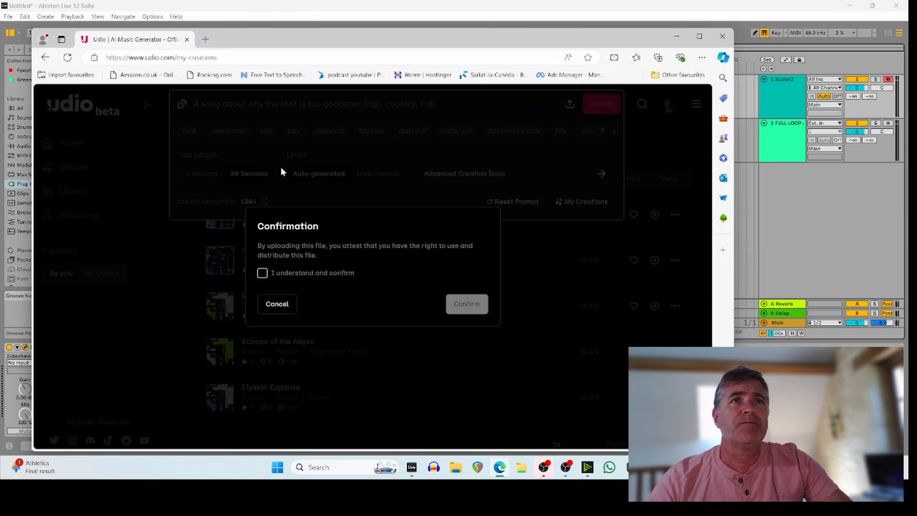
{"action": "left_click", "coordinate": [263, 273]}
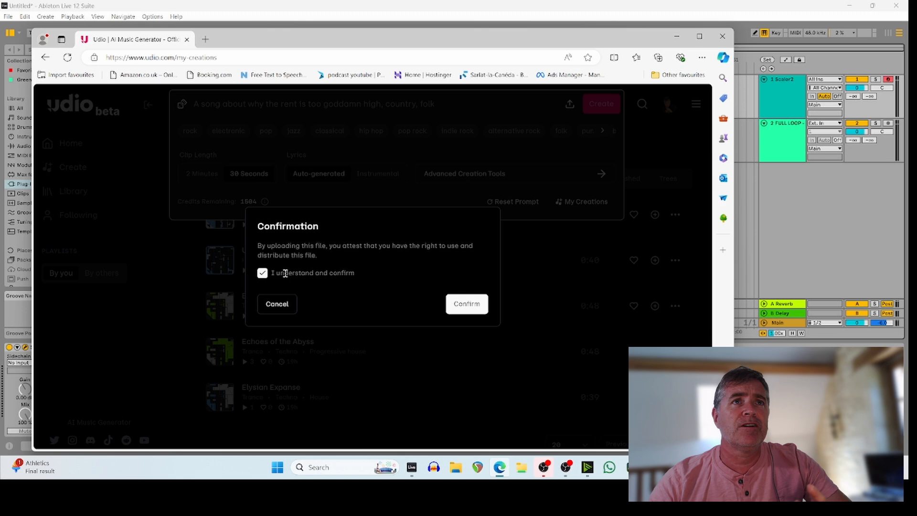
{"action": "left_click", "coordinate": [468, 306]}
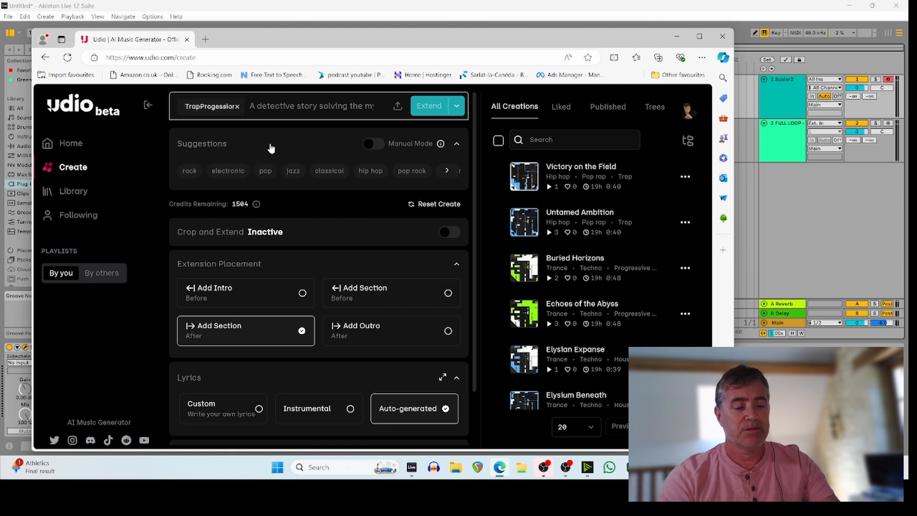
Prompt Udio with "trap, hiphop, a song about driving round the city" and generate the extension of the uploaded clip.
{"action": "type", "text": "trap,"}
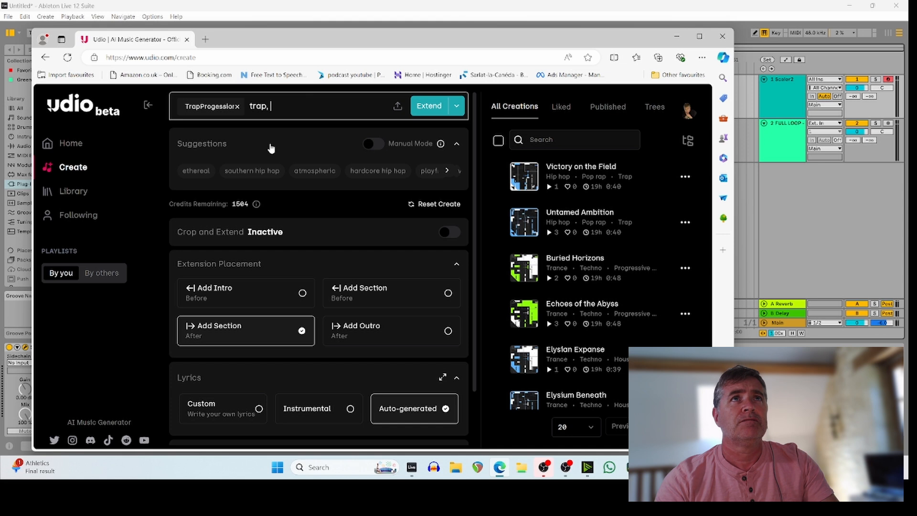
{"action": "type", "text": " hiphop"}
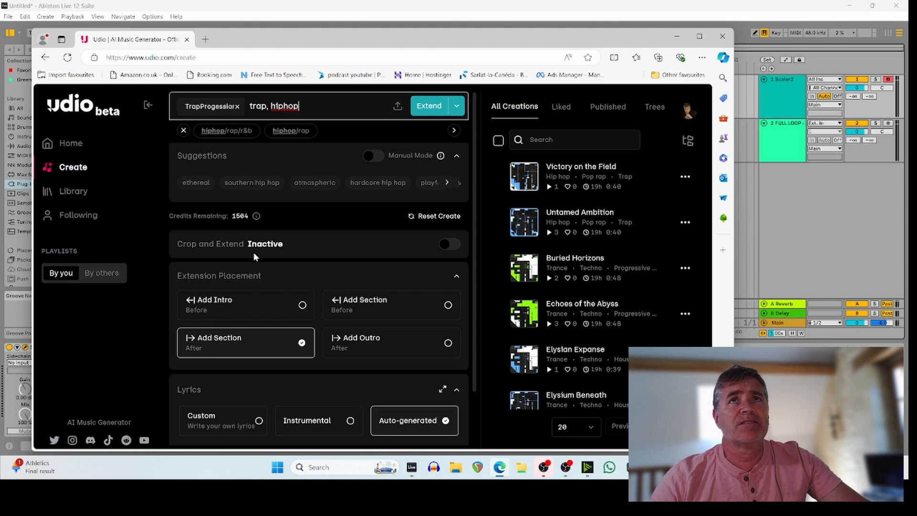
{"action": "type", "text": ","}
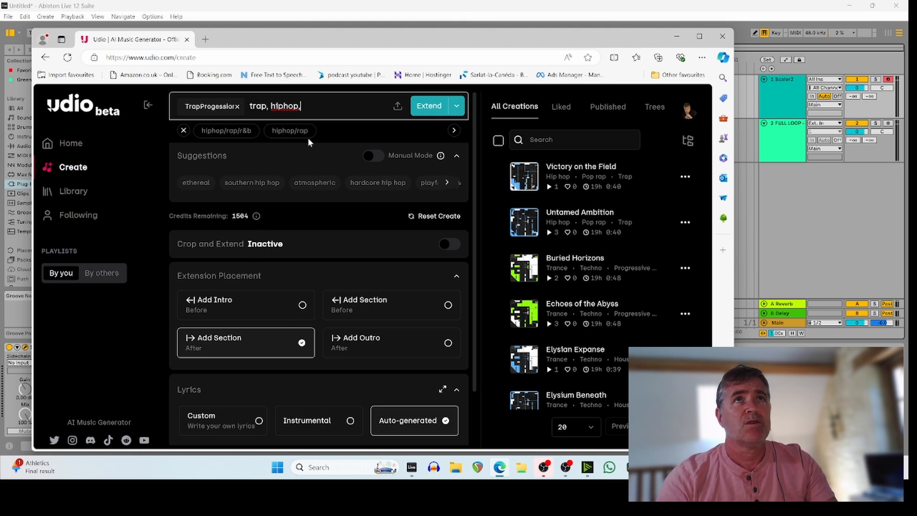
{"action": "type", "text": " a song about "}
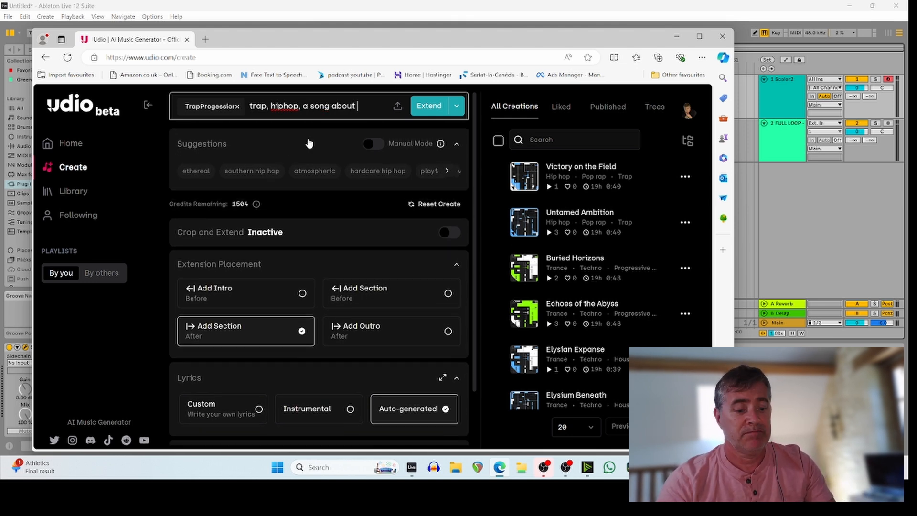
{"action": "type", "text": "driving round the city"}
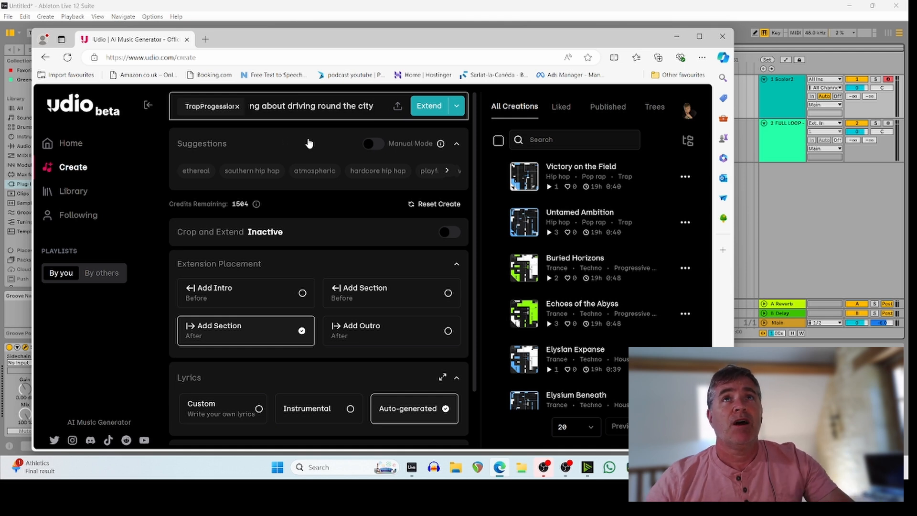
{"action": "left_click", "coordinate": [429, 108]}
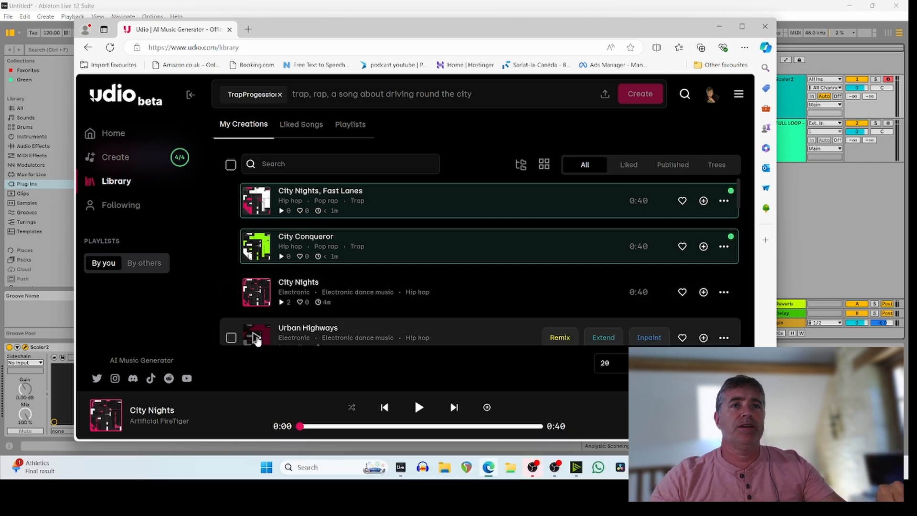
Listen to the Urban Highways and City Nights creations, skipping past the opening of City Nights.
{"action": "left_click", "coordinate": [256, 338]}
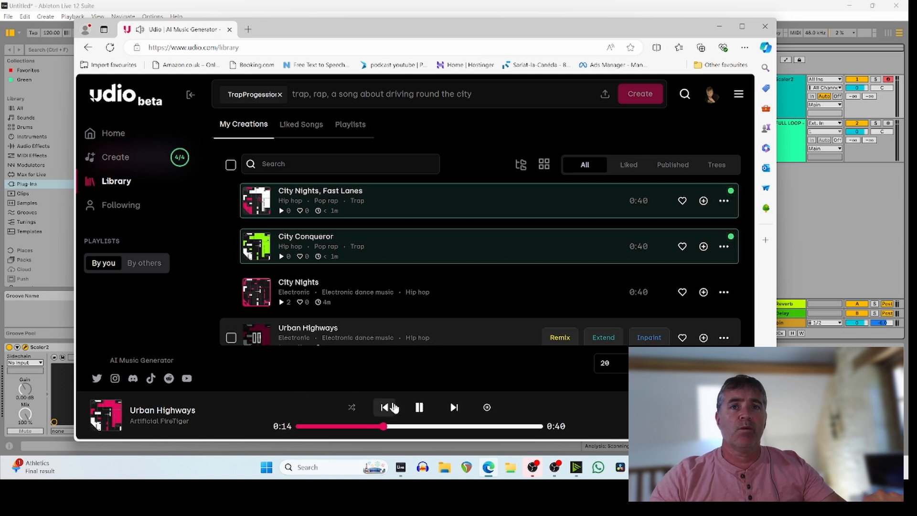
{"action": "left_click", "coordinate": [420, 407]}
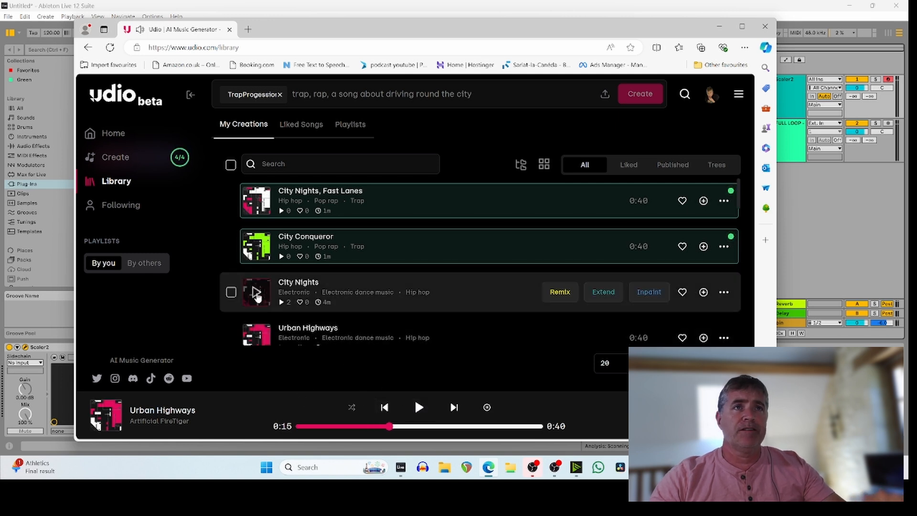
{"action": "left_click", "coordinate": [256, 293]}
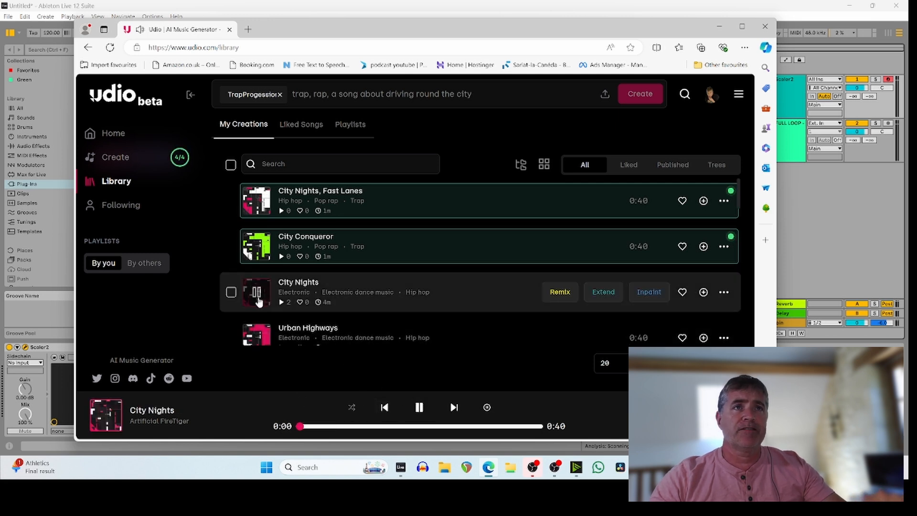
{"action": "left_click", "coordinate": [357, 427]}
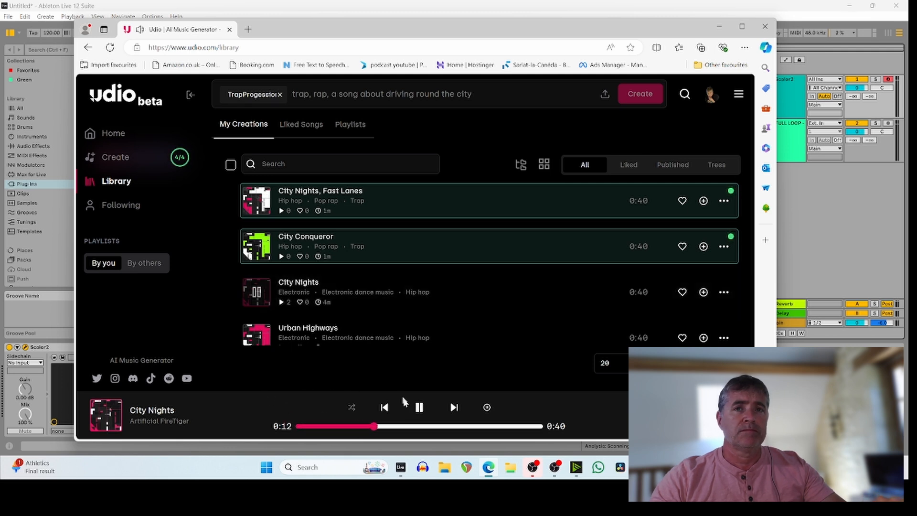
{"action": "left_click", "coordinate": [419, 408]}
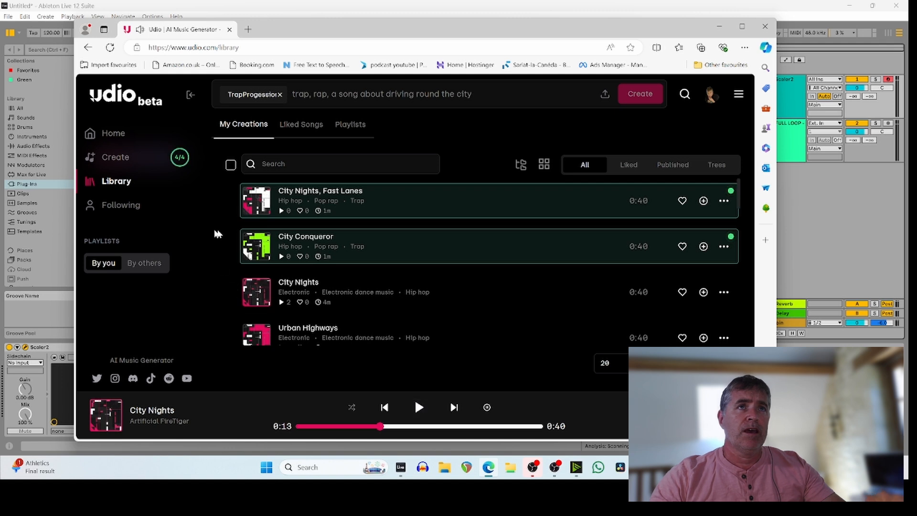
Listen to the City Conqueror and City Nights, Fast Lanes creations, skipping ahead in each.
{"action": "left_click", "coordinate": [255, 247]}
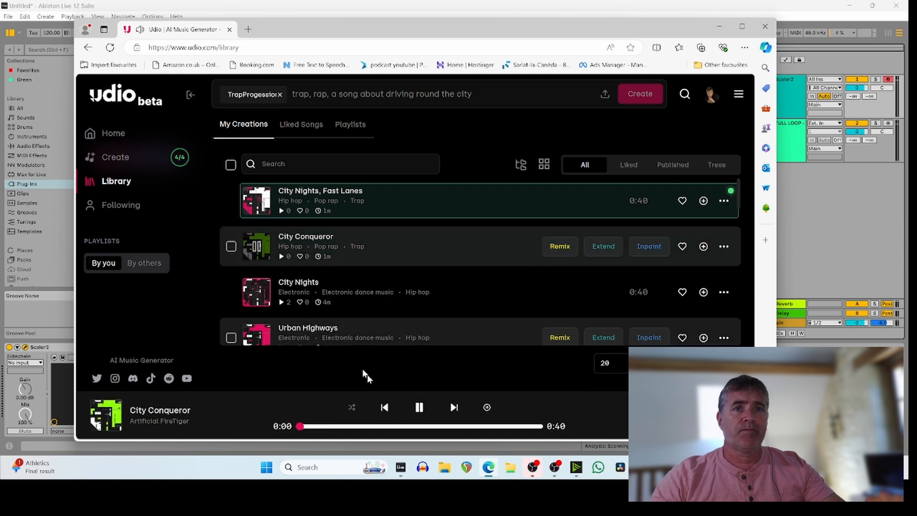
{"action": "left_click", "coordinate": [353, 426]}
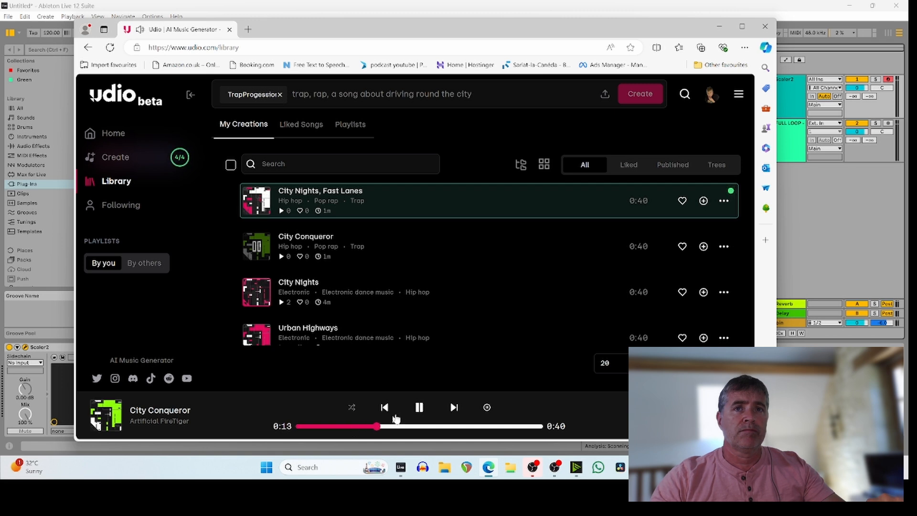
{"action": "left_click", "coordinate": [419, 407]}
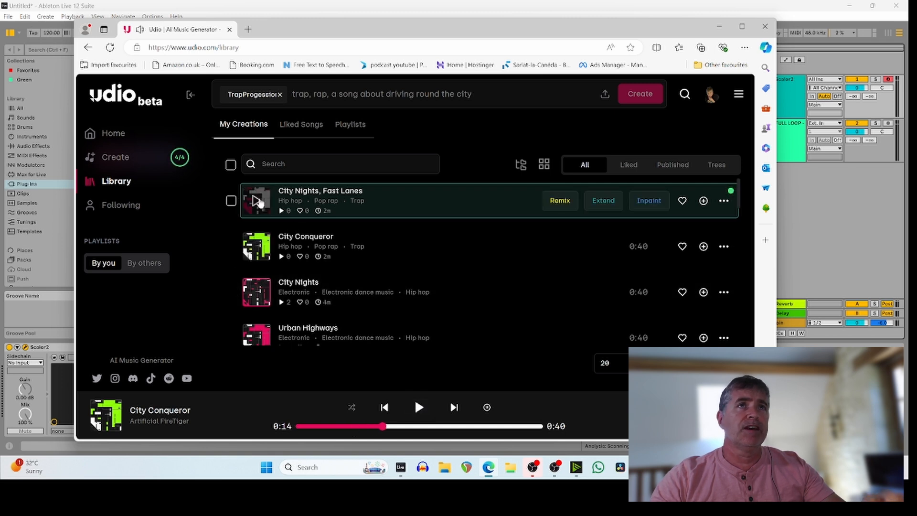
{"action": "left_click", "coordinate": [257, 201]}
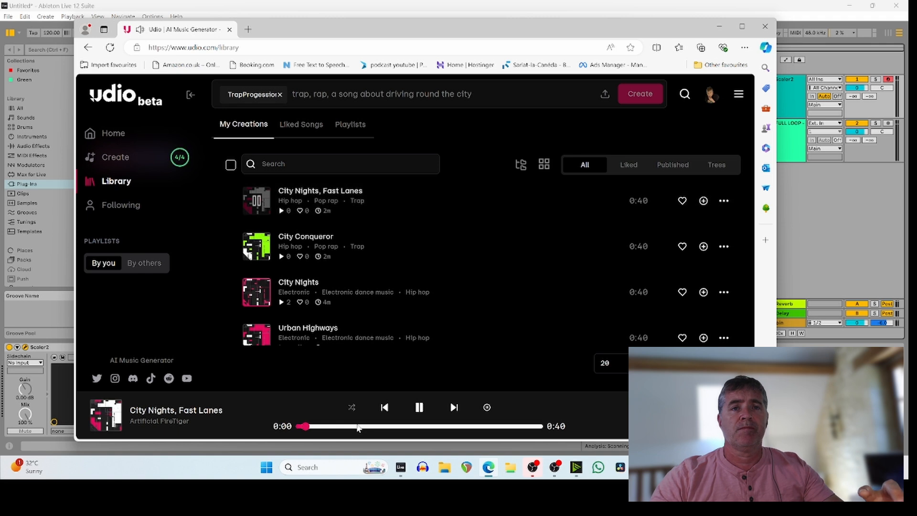
{"action": "left_click", "coordinate": [357, 427]}
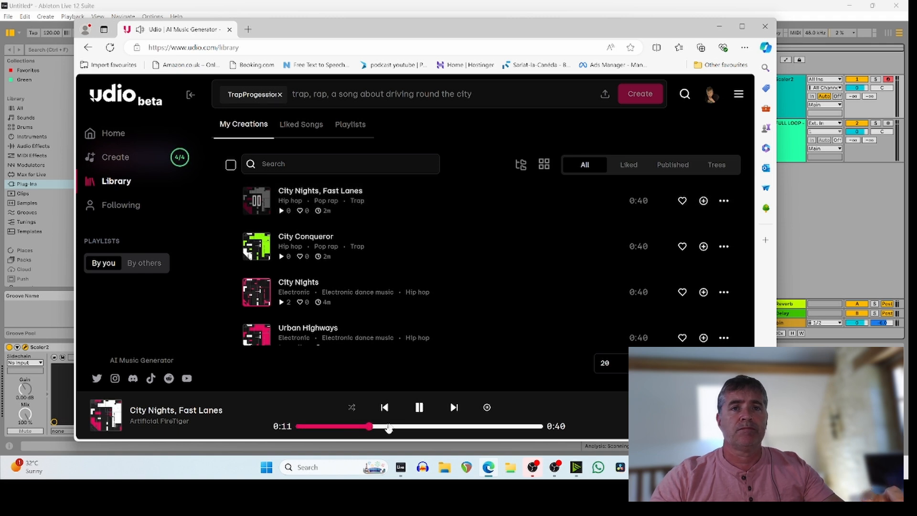
{"action": "left_click", "coordinate": [402, 427]}
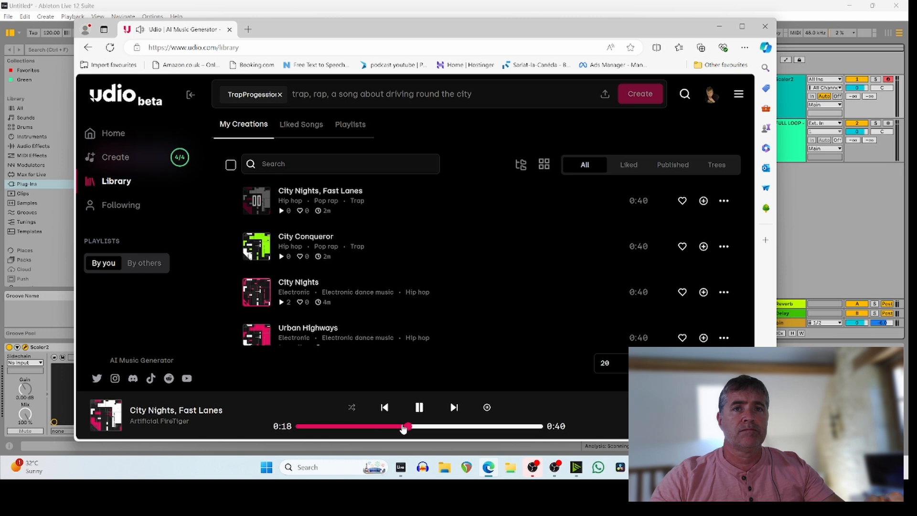
{"action": "left_click", "coordinate": [419, 407]}
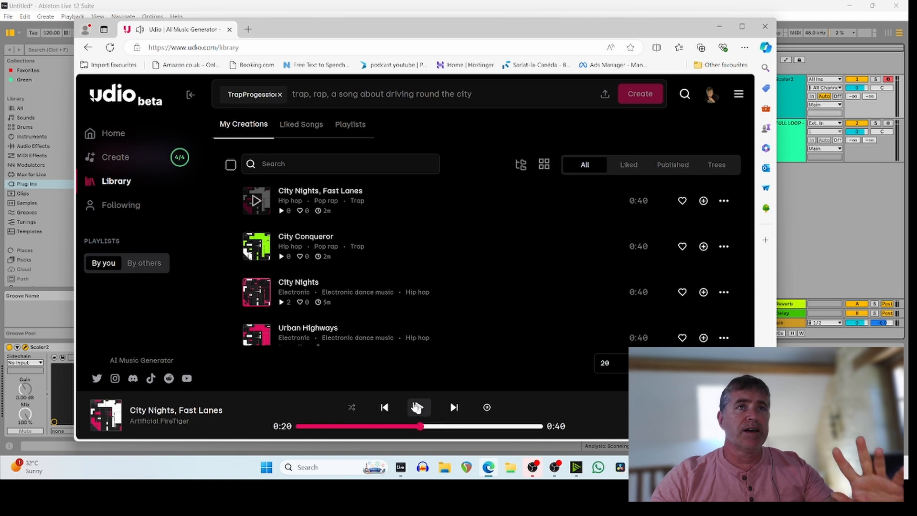
Replay City Nights from about 0:10, pause it and return its playback position to the start.
{"action": "left_click", "coordinate": [274, 305]}
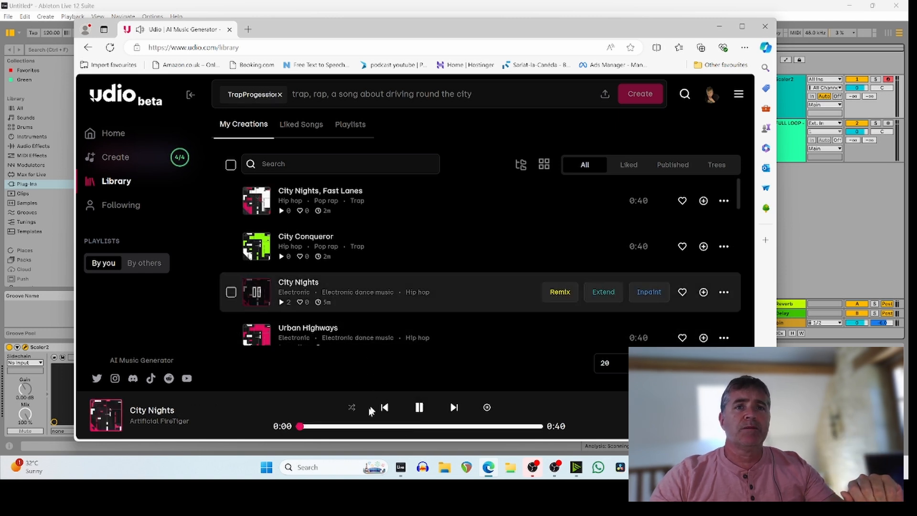
{"action": "left_click", "coordinate": [360, 426]}
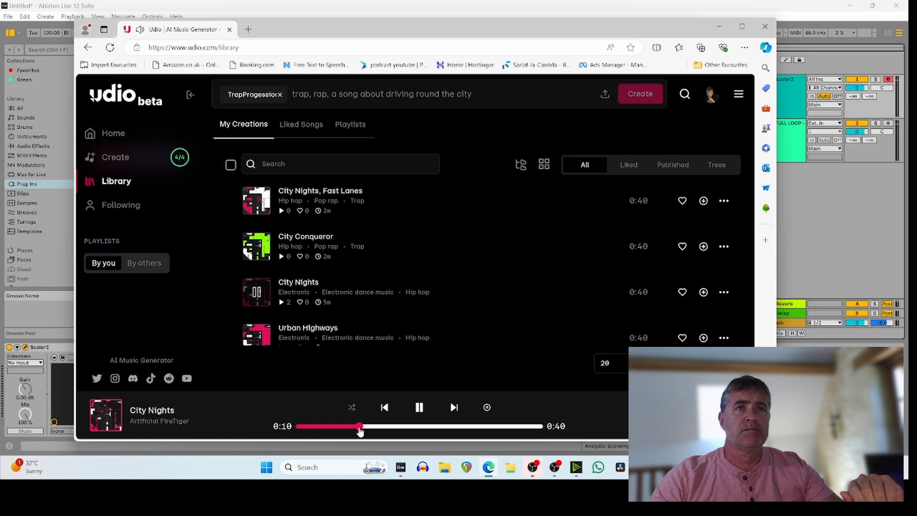
{"action": "left_click", "coordinate": [420, 409]}
{"action": "left_click_drag", "start_coordinate": [376, 427], "coordinate": [296, 426]}
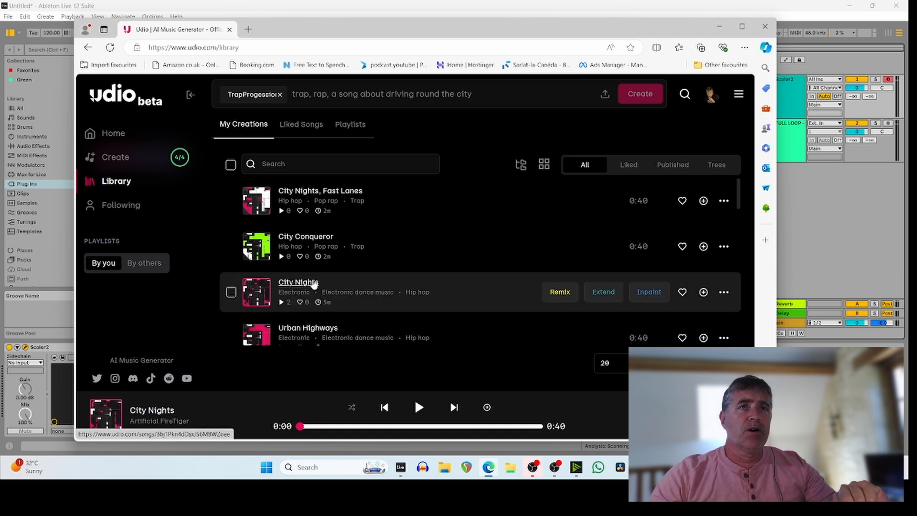
Open the City Nights song page and download its vocals stem as a WAV file.
{"action": "left_click", "coordinate": [314, 282]}
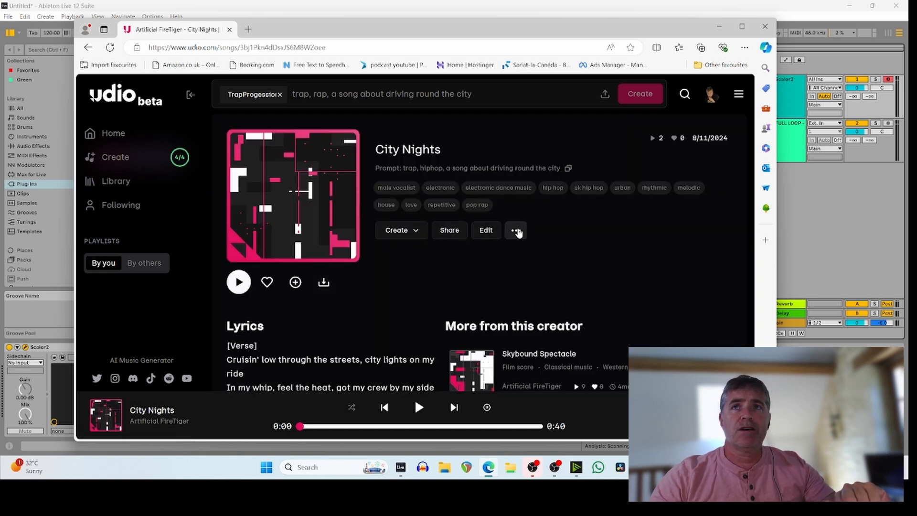
{"action": "left_click", "coordinate": [517, 231]}
{"action": "left_click", "coordinate": [517, 232]}
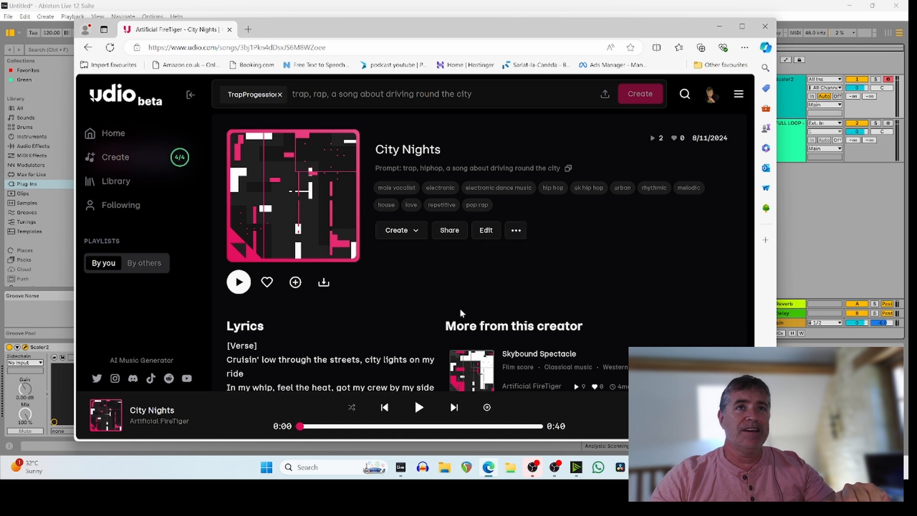
{"action": "left_click", "coordinate": [324, 284]}
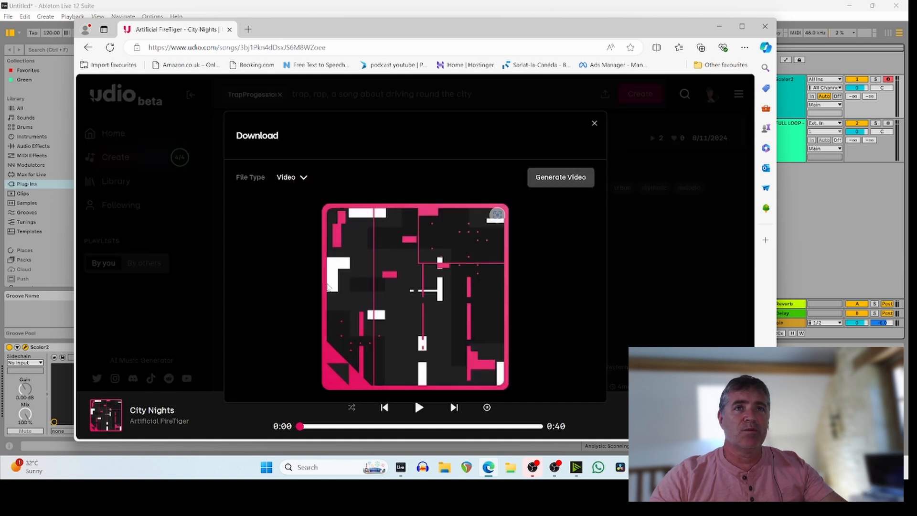
{"action": "left_click", "coordinate": [301, 178]}
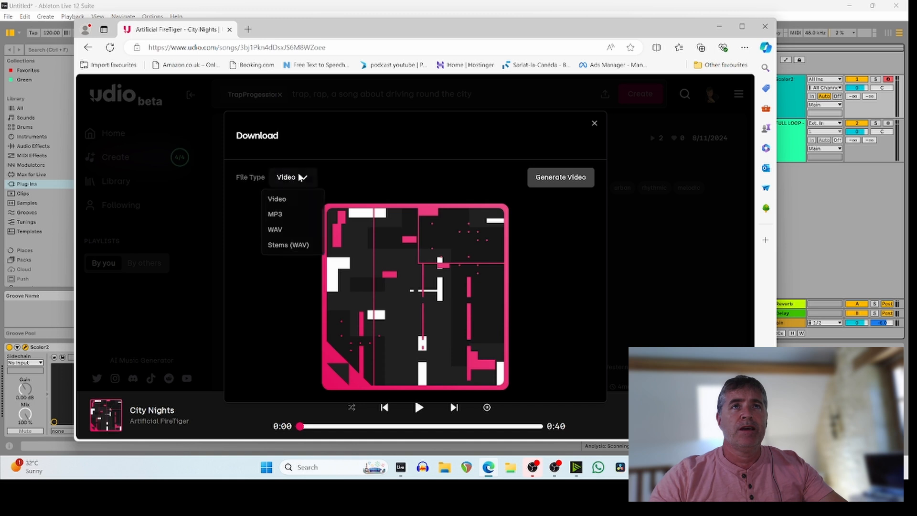
{"action": "left_click", "coordinate": [301, 246]}
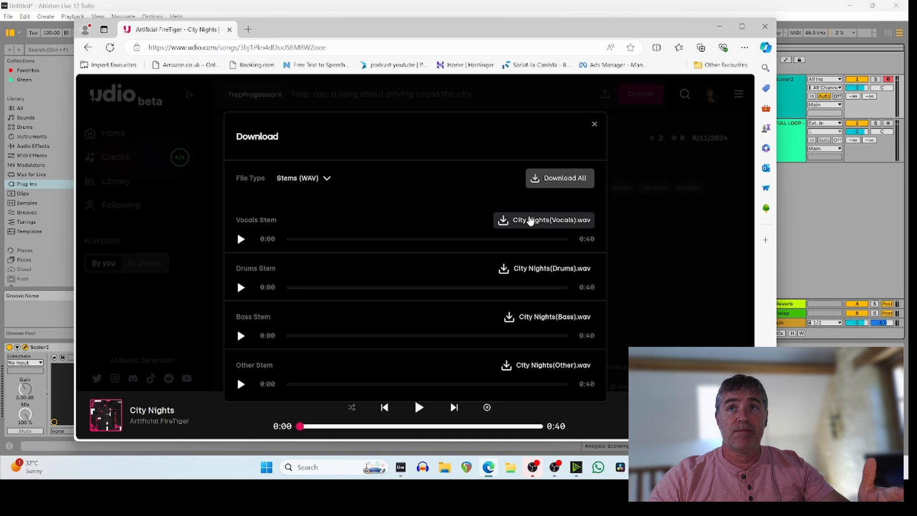
{"action": "left_click", "coordinate": [529, 219]}
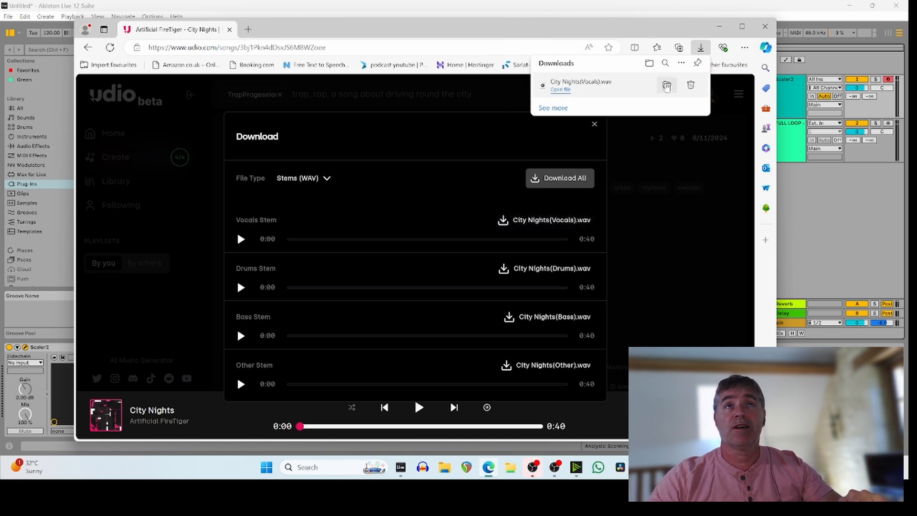
Show the downloaded City Nights(Vocals).wav in its folder and place it in Ableton Live on a new audio track, starting at bar 1.
{"action": "left_click", "coordinate": [666, 86]}
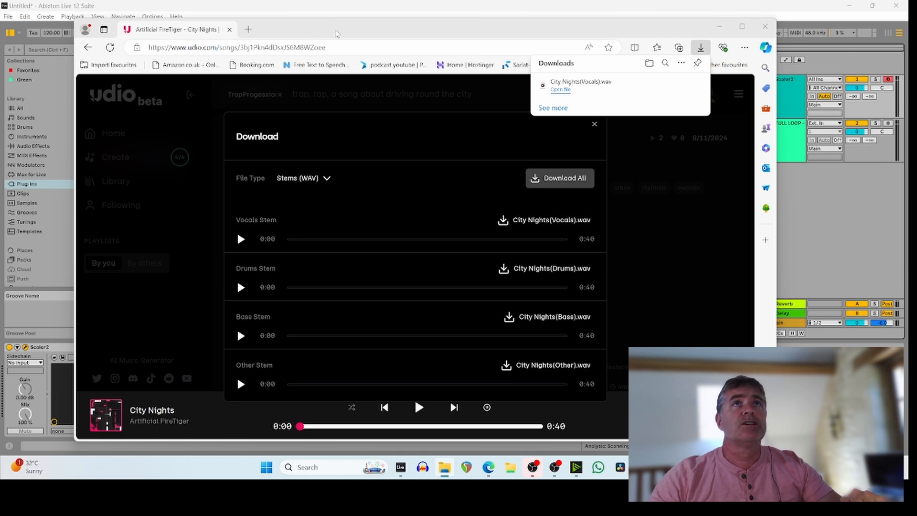
{"action": "left_click_drag", "start_coordinate": [337, 33], "coordinate": [0, 43]}
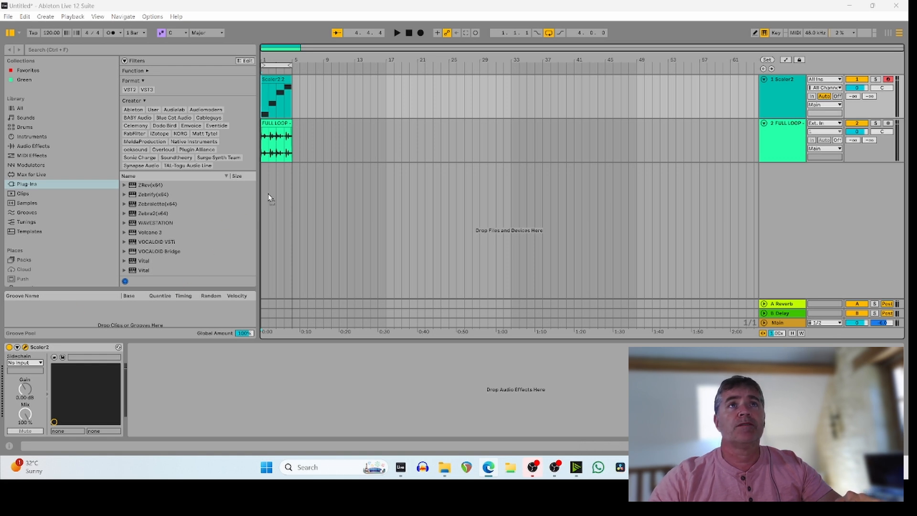
{"action": "left_click_drag", "start_coordinate": [278, 185], "coordinate": [247, 182]}
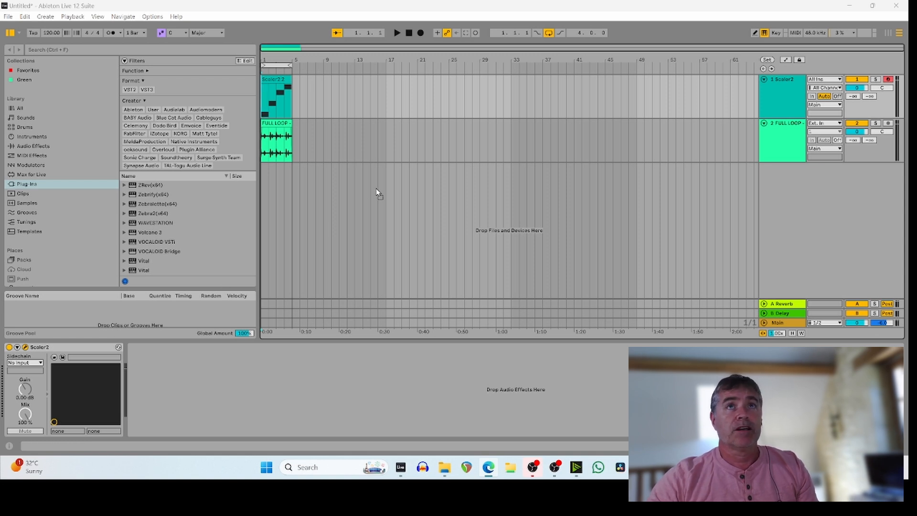
{"action": "left_click_drag", "start_coordinate": [377, 193], "coordinate": [273, 174]}
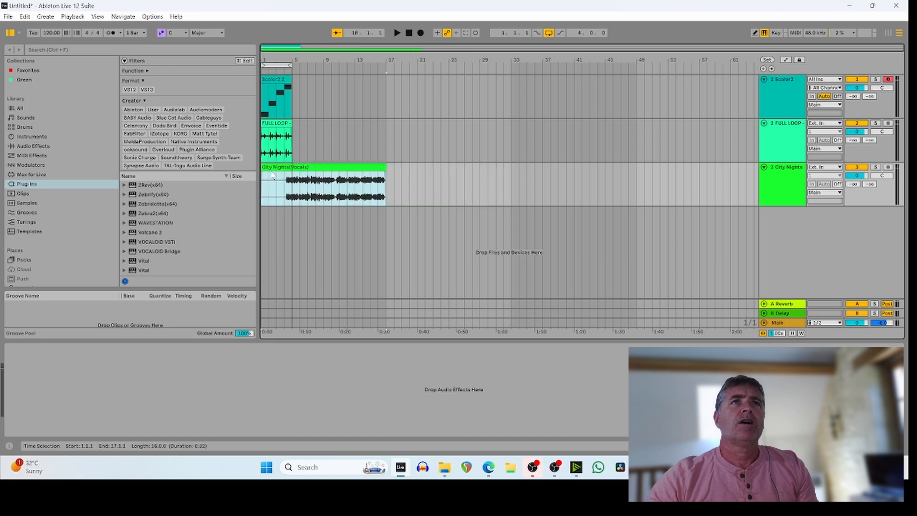
Turn off warping on the City Nights(Vocals) clip and move its later section to bar 1 for playback with the loop.
{"action": "double_click", "coordinate": [275, 167]}
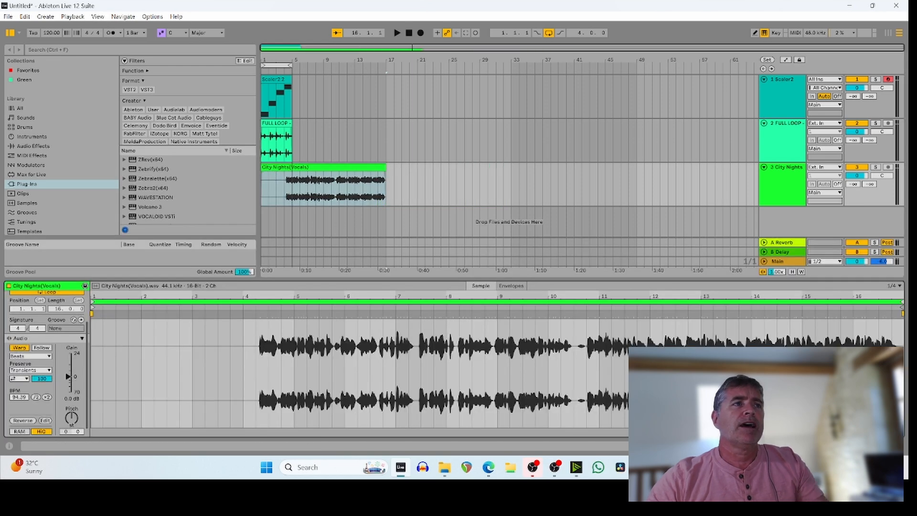
{"action": "left_click", "coordinate": [19, 348]}
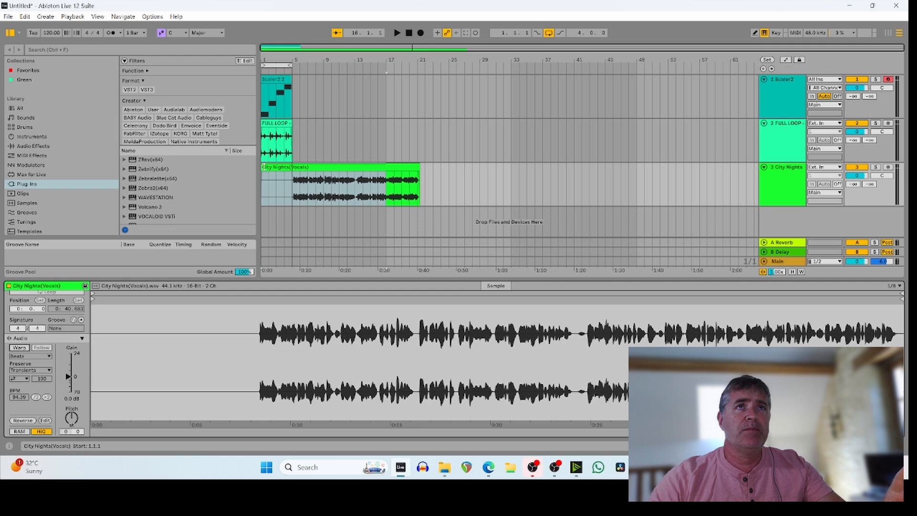
{"action": "mouse_move", "coordinate": [263, 167]}
{"action": "left_mouse_down"}
{"action": "mouse_move", "coordinate": [328, 168]}
{"action": "mouse_move", "coordinate": [266, 167]}
{"action": "left_mouse_up"}
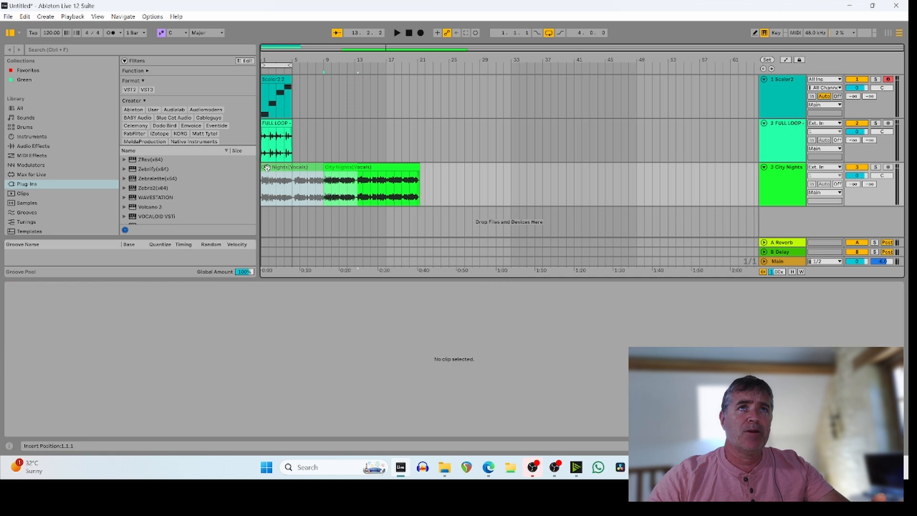
{"action": "key", "text": "space"}
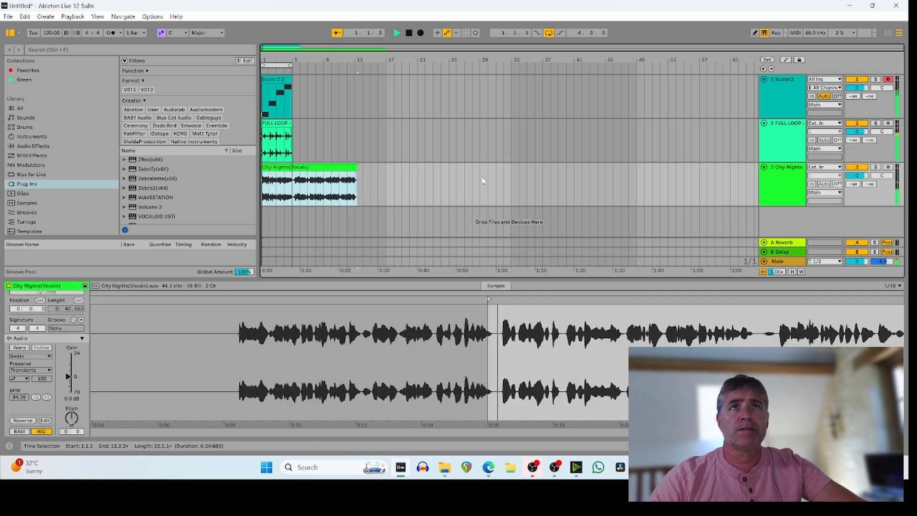